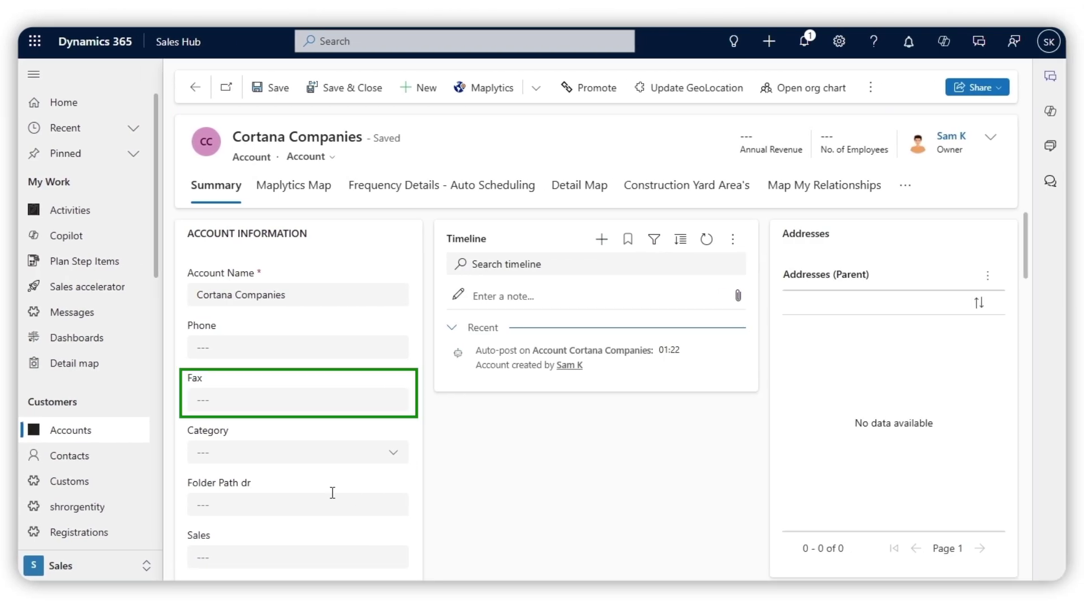
# Give Cortana Companies fax 1234556 and category Preferred Customer, then save the account.
pyautogui.click(278, 403)
pyautogui.write('4556')
pyautogui.click(393, 452)
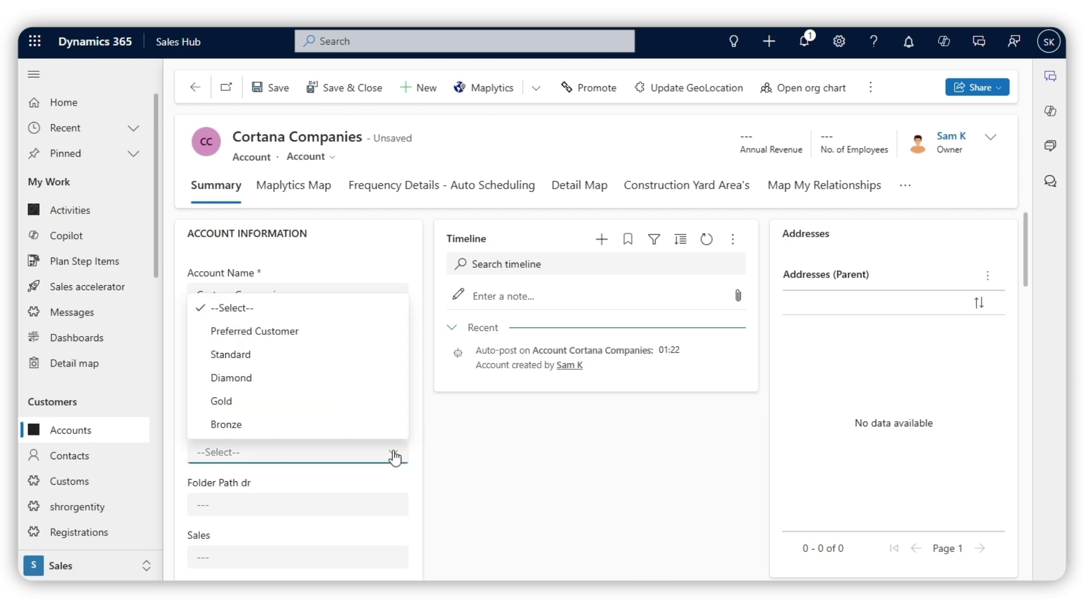
pyautogui.click(280, 330)
pyautogui.click(273, 88)
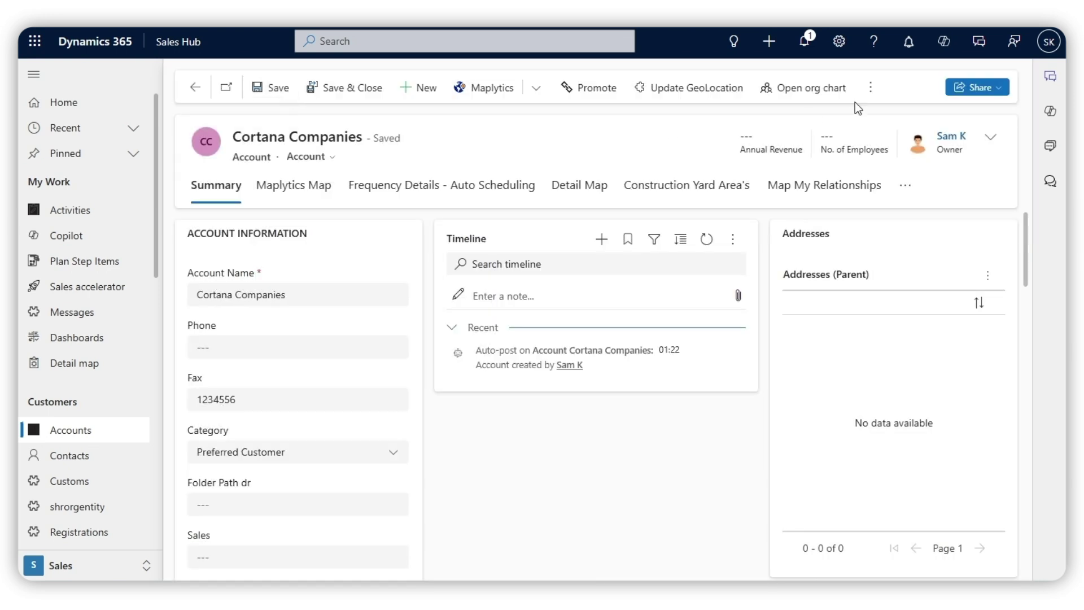
pyautogui.click(870, 88)
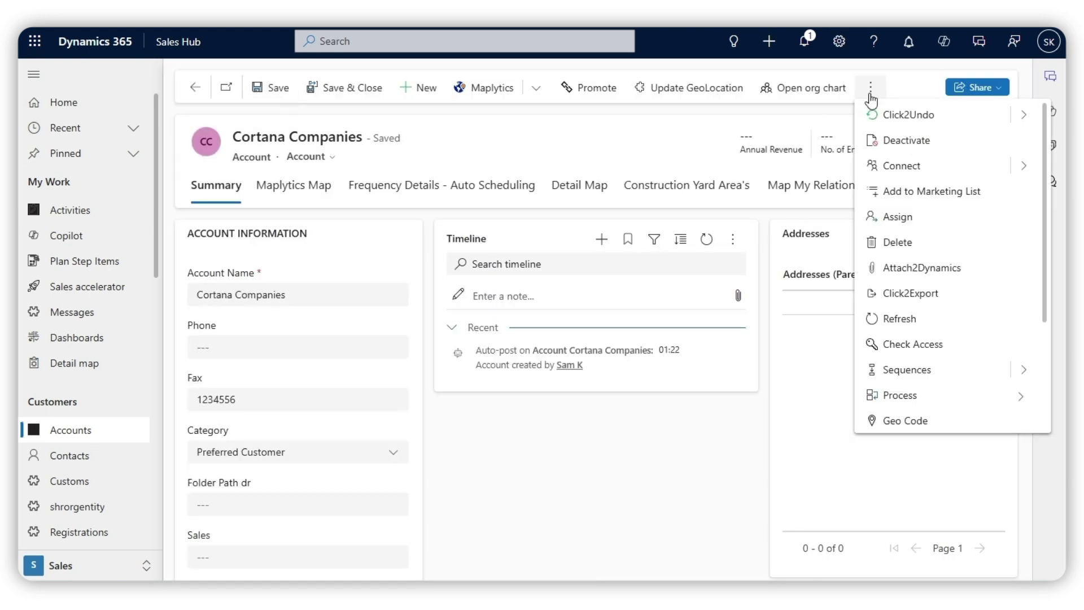
# Upload Brochure Details.txt to the Cortana Companies account through Attach2Dynamics.
pyautogui.click(890, 271)
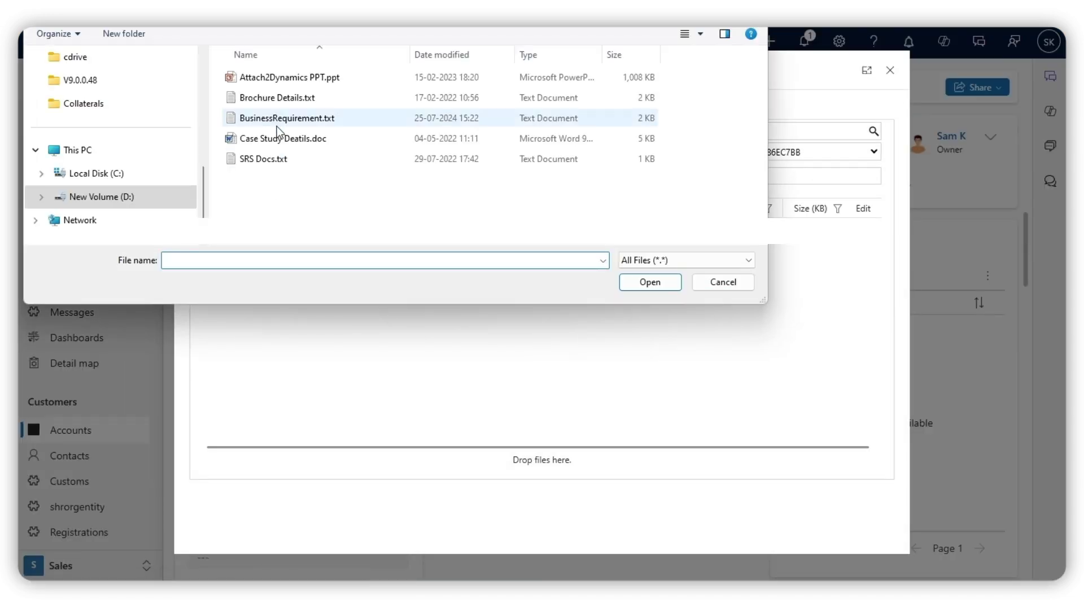
pyautogui.click(277, 100)
pyautogui.click(649, 281)
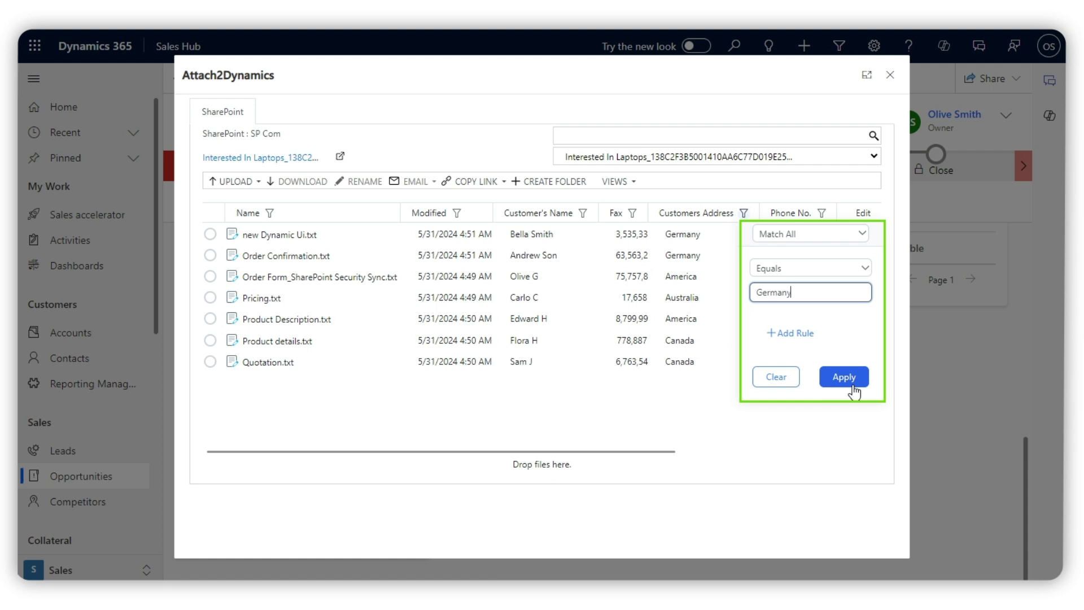
# Apply the Customers Address equals Germany filter, leaving only the two German files.
pyautogui.click(852, 387)
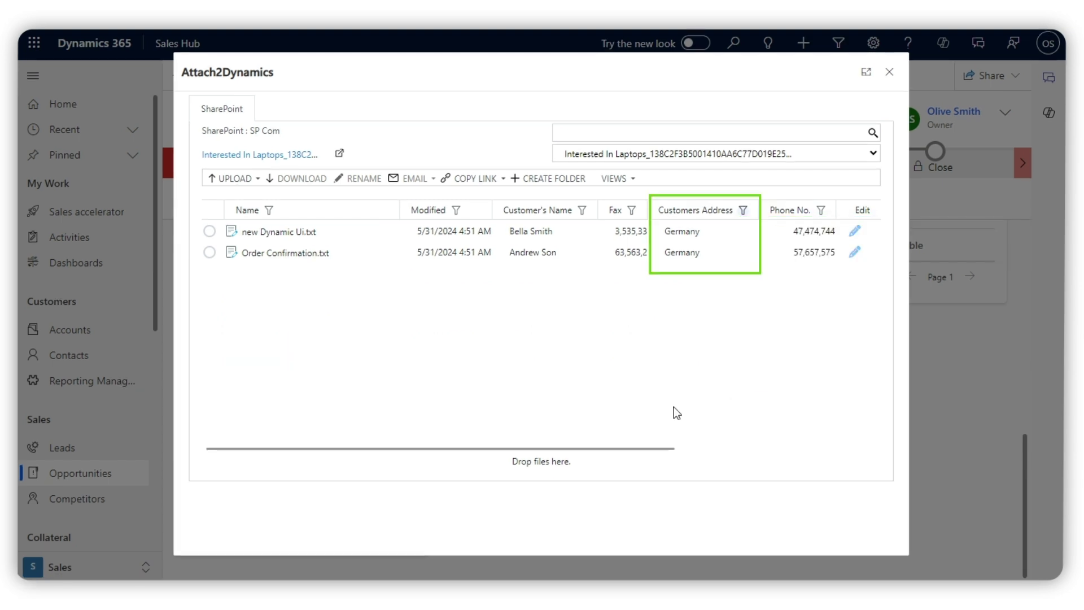